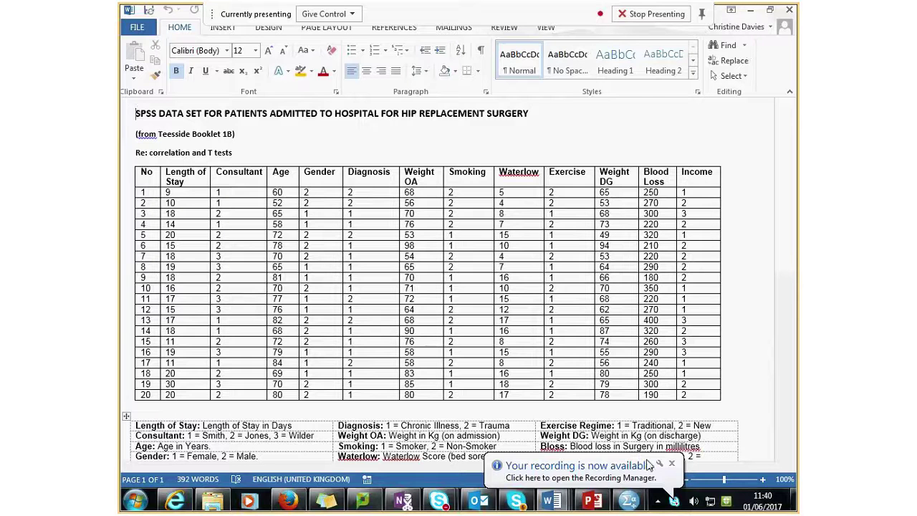
Switch to SPSS and review the variable definitions of illness.sav, checking the value labels of the consultant variable
left_click(629, 500)
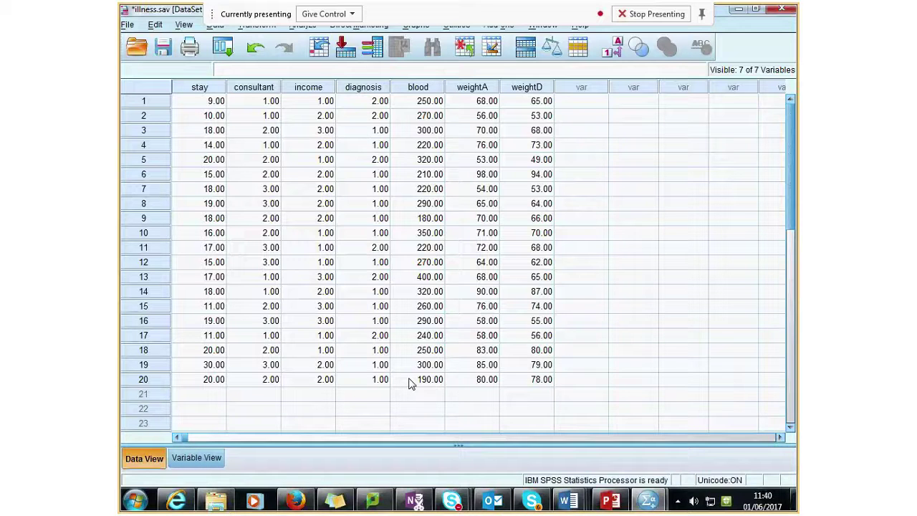
key("ctrl+t")
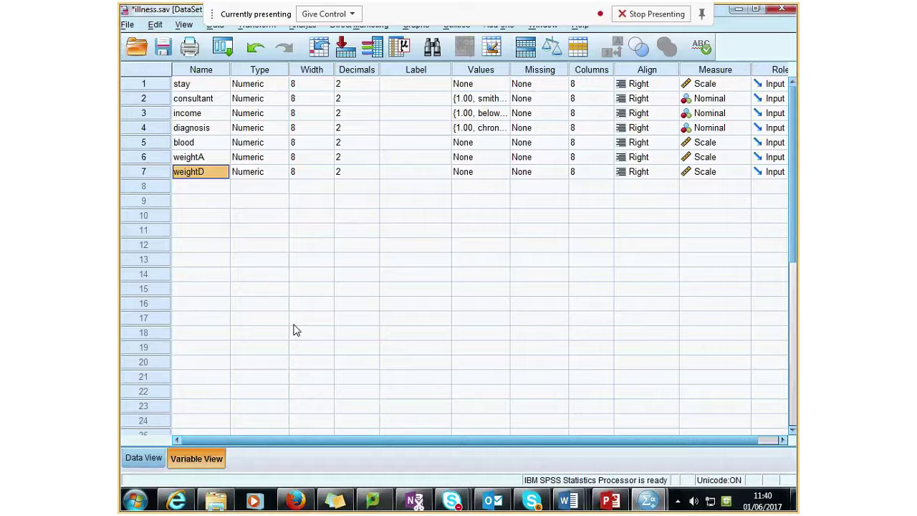
left_click(213, 86)
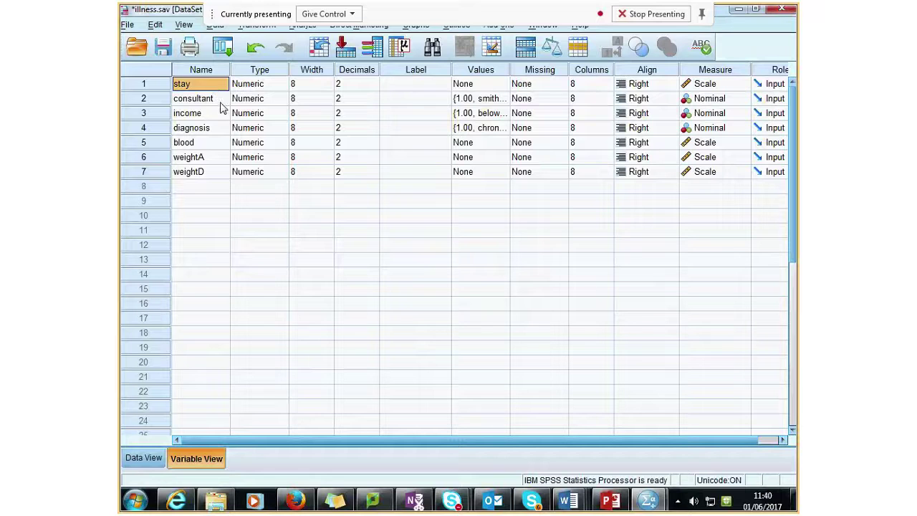
left_click(222, 104)
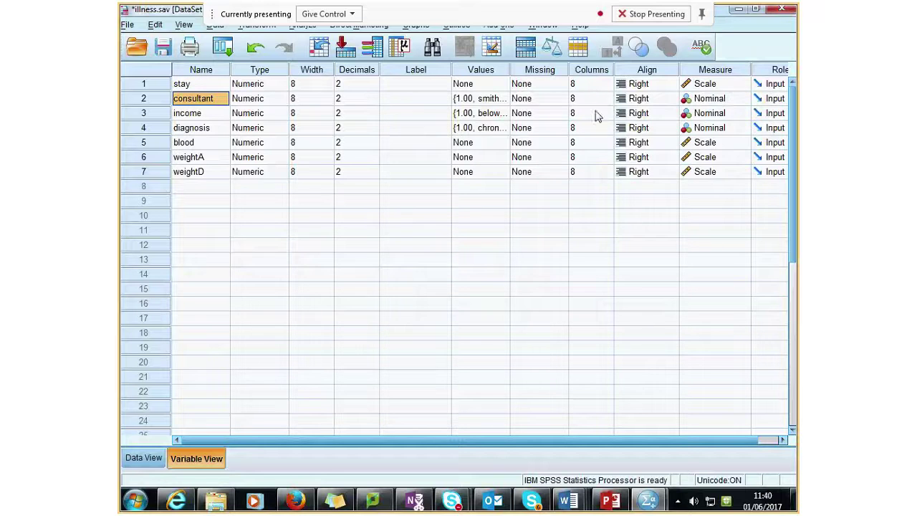
left_click(484, 100)
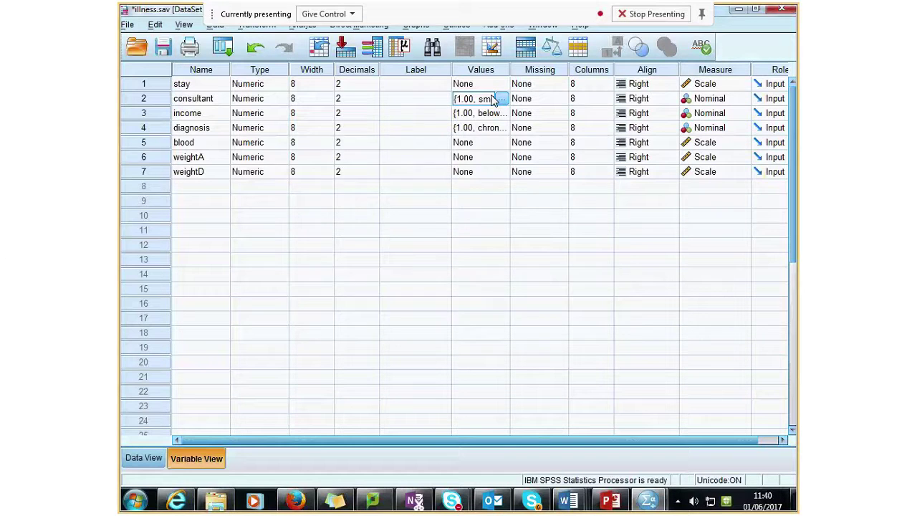
left_click(501, 99)
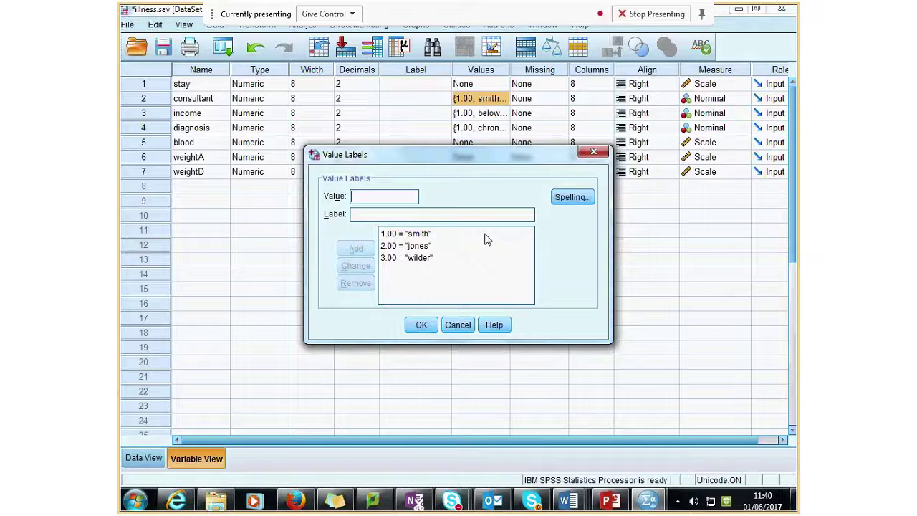
left_click(463, 326)
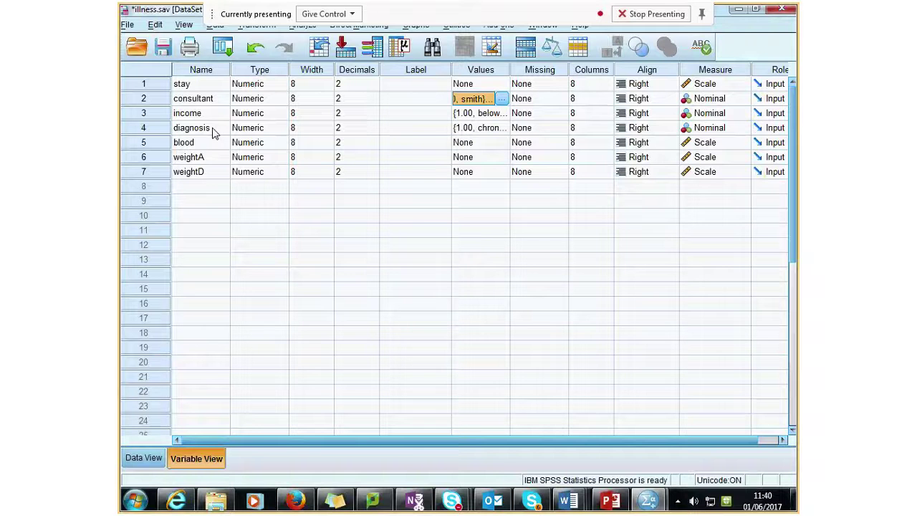
Check the value labels of the diagnosis variable and go over the blood, weightA and weightD variables
double_click(502, 132)
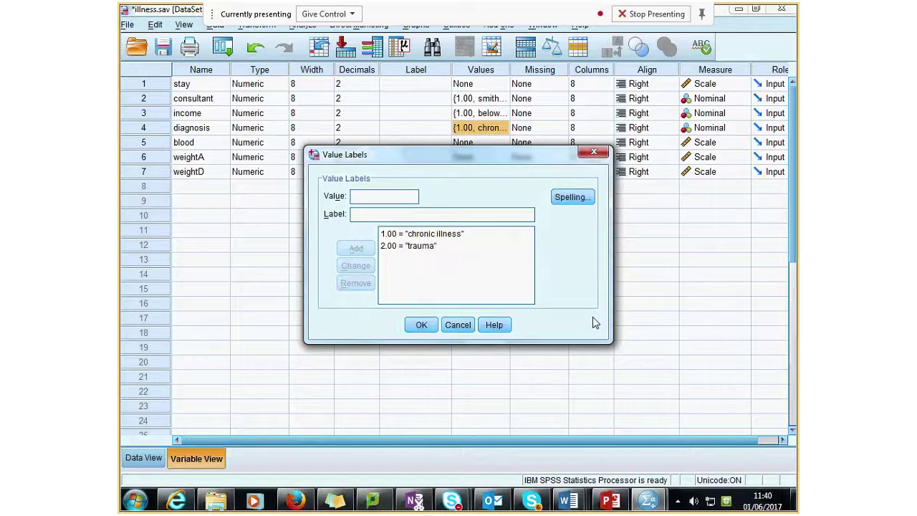
key("Return")
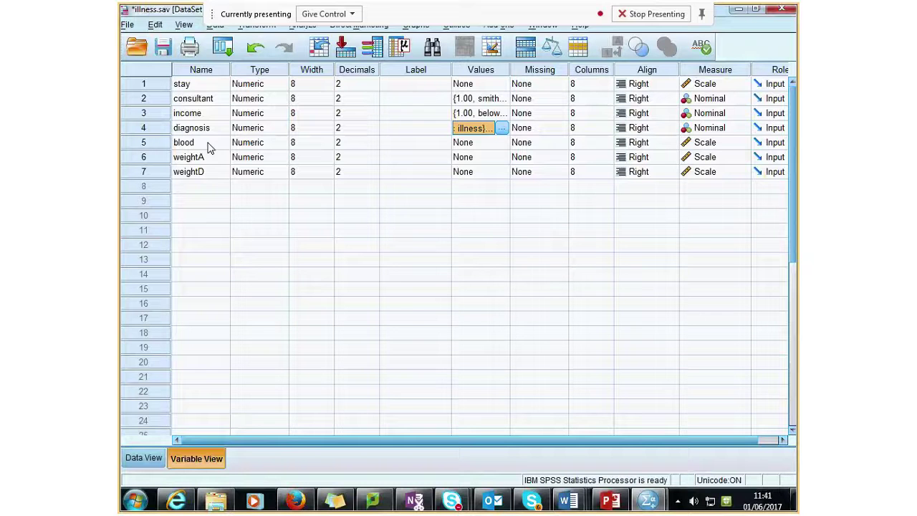
left_click(210, 147)
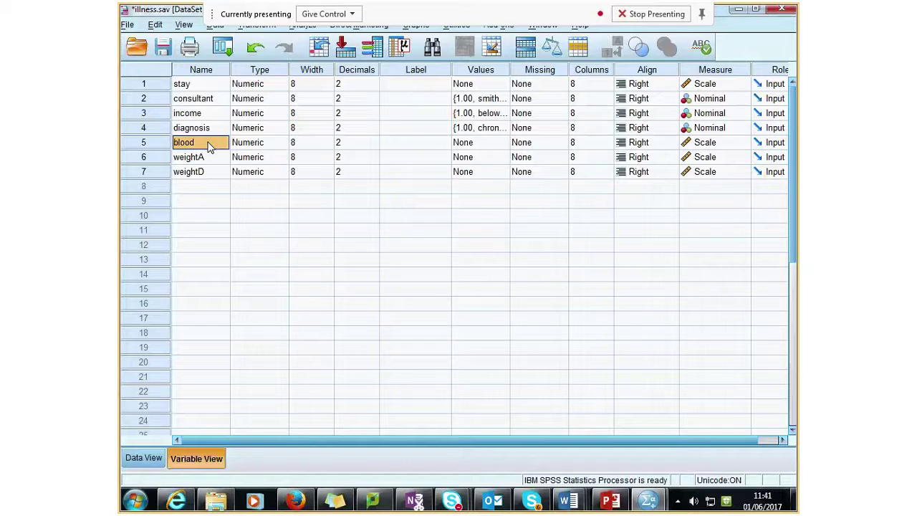
left_click(217, 163)
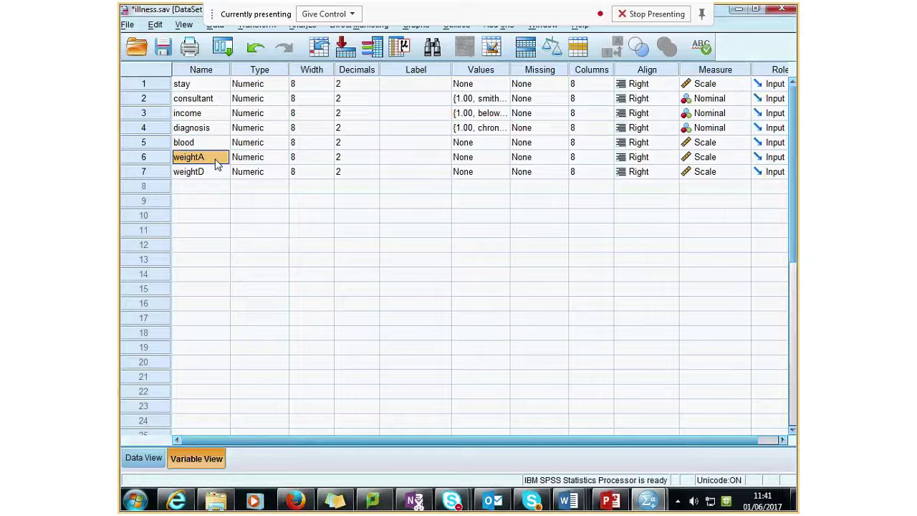
left_click(215, 176)
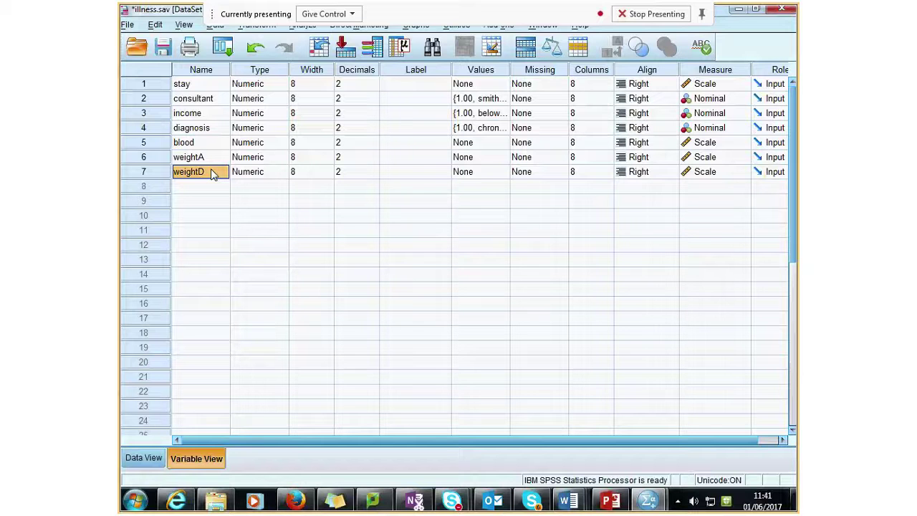
Return to the data values and set up an Independent-Samples T Test with blood as the test variable
left_click(144, 458)
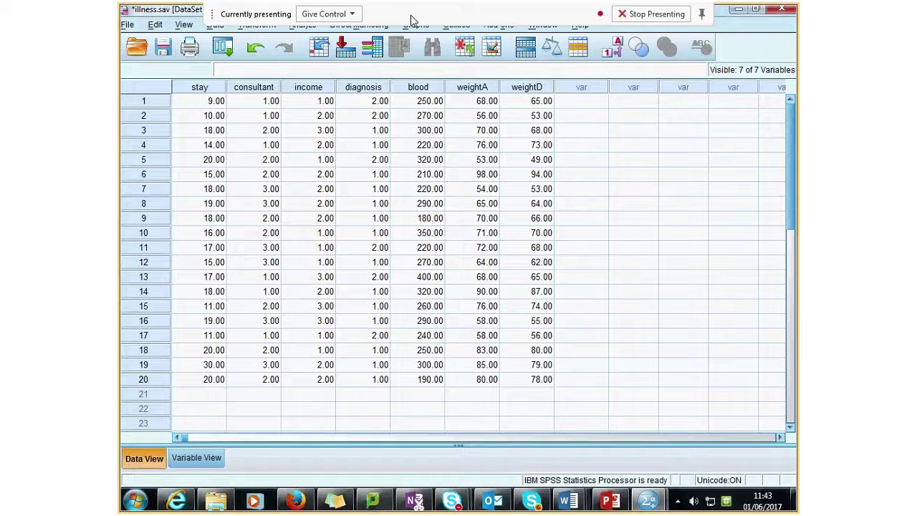
left_click(302, 26)
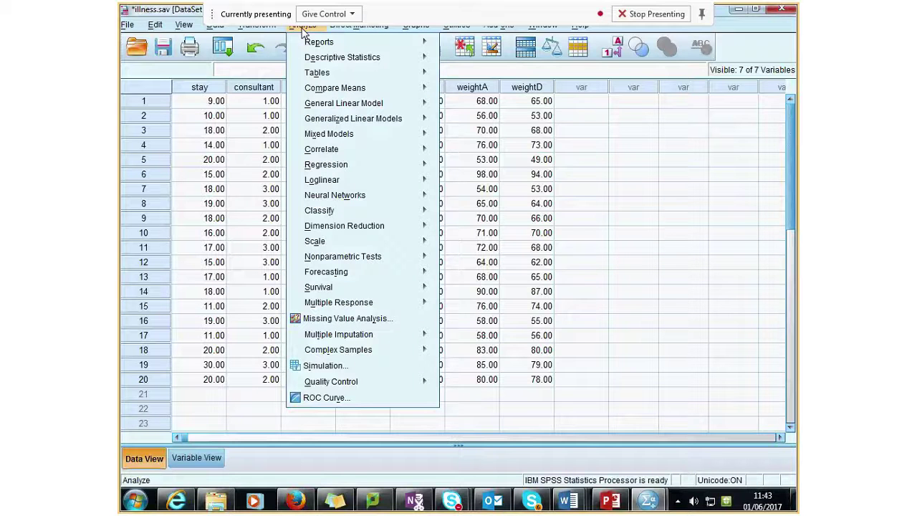
mouse_move(332, 91)
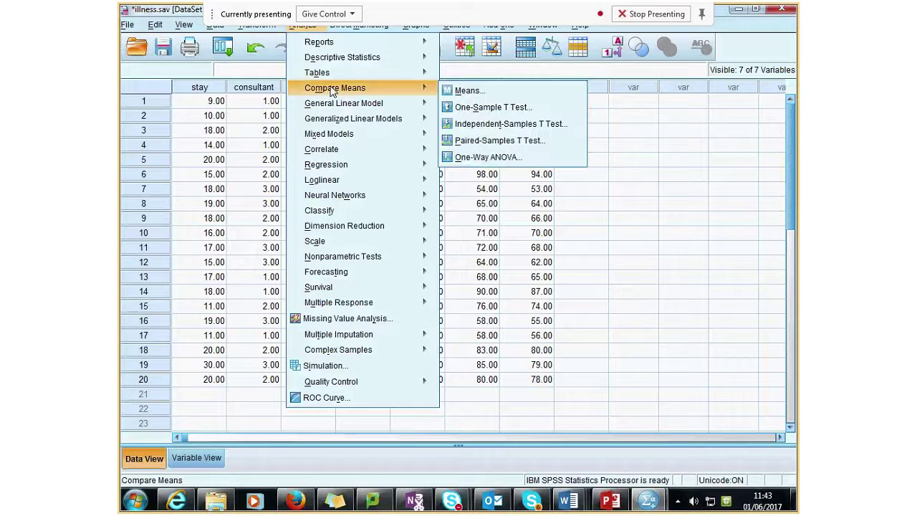
left_click(485, 124)
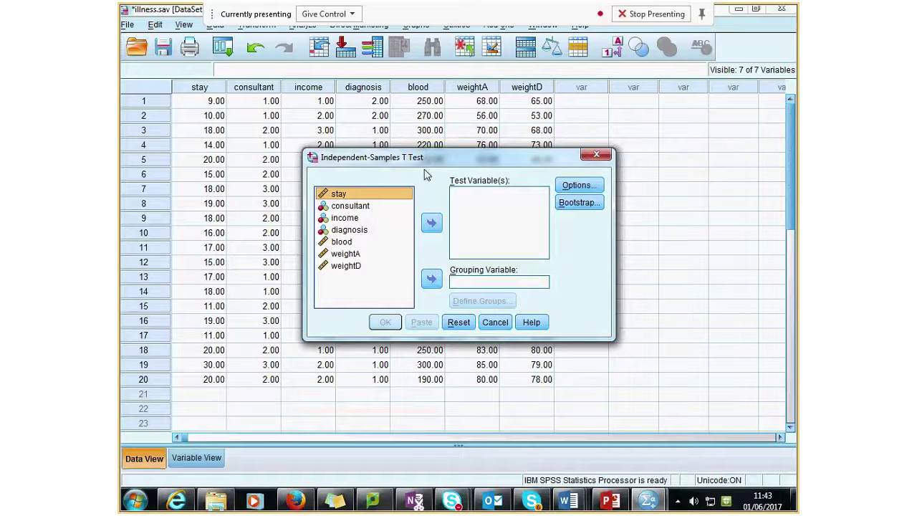
left_click(341, 242)
left_click(431, 223)
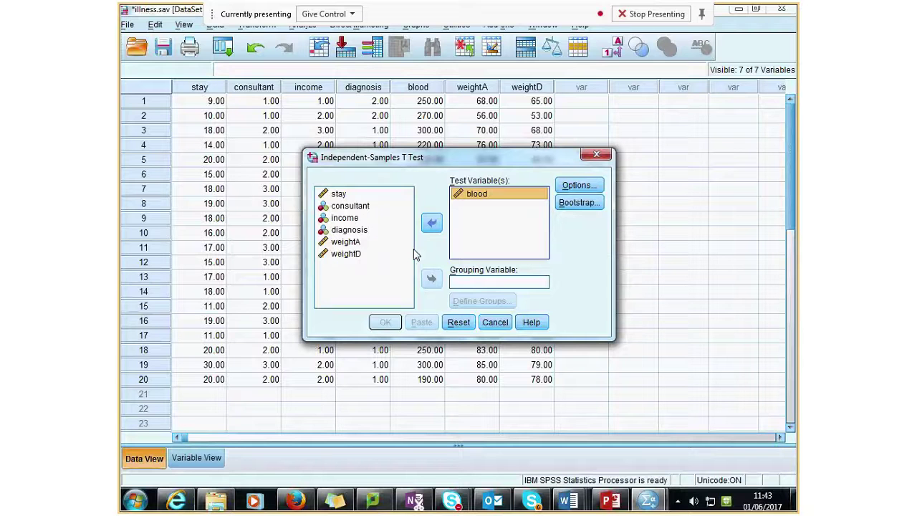
Use diagnosis as the grouping variable with group values 1 and 2, and run the t test
left_click(348, 229)
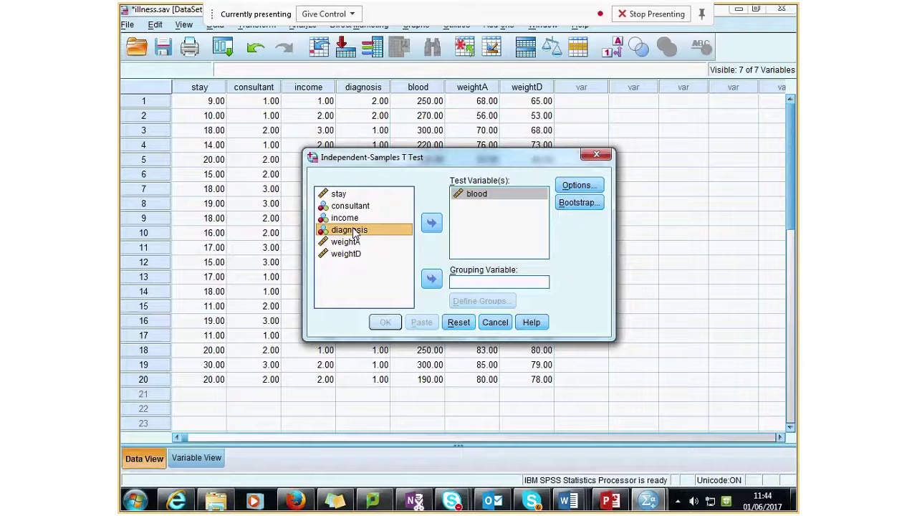
left_click(430, 280)
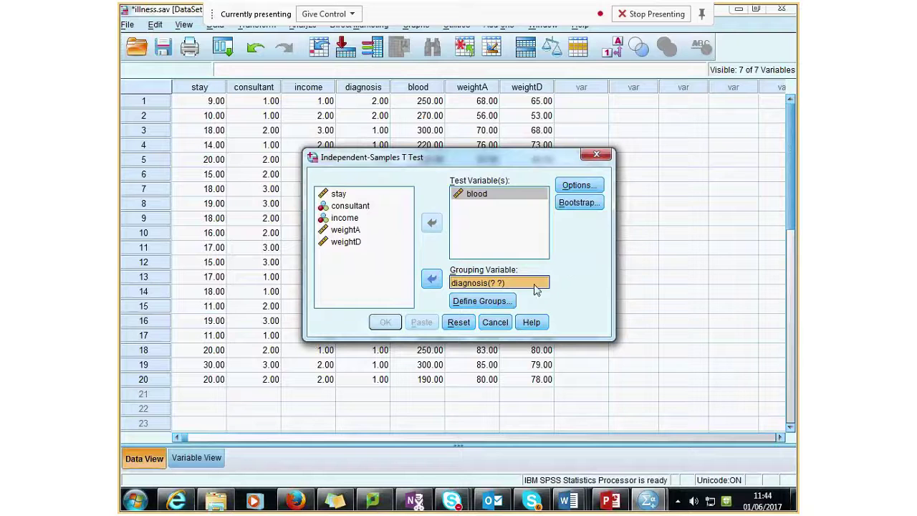
left_click(491, 300)
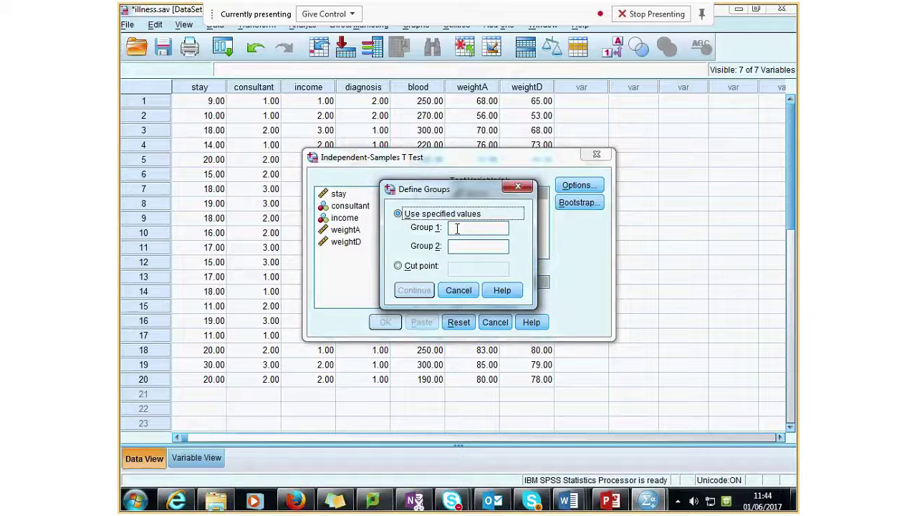
left_click(457, 228)
type("1")
key("Tab")
type("2")
left_click(413, 290)
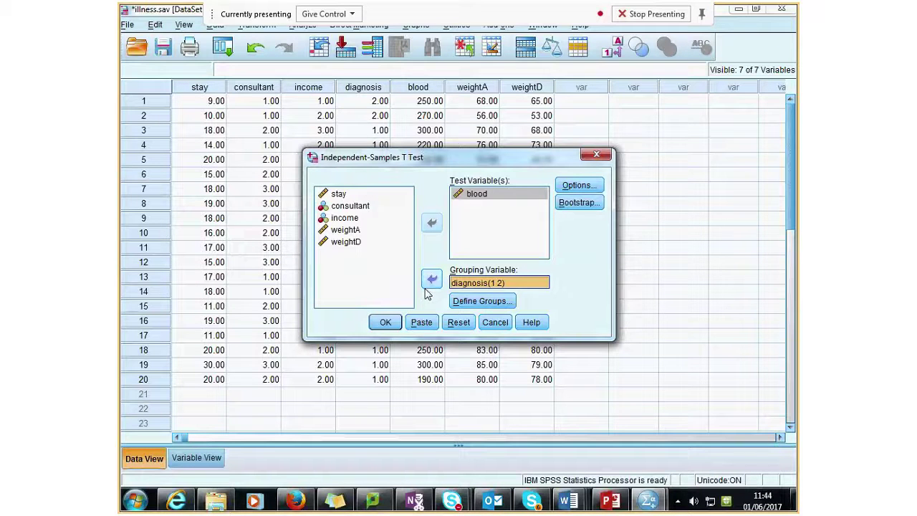
left_click(384, 323)
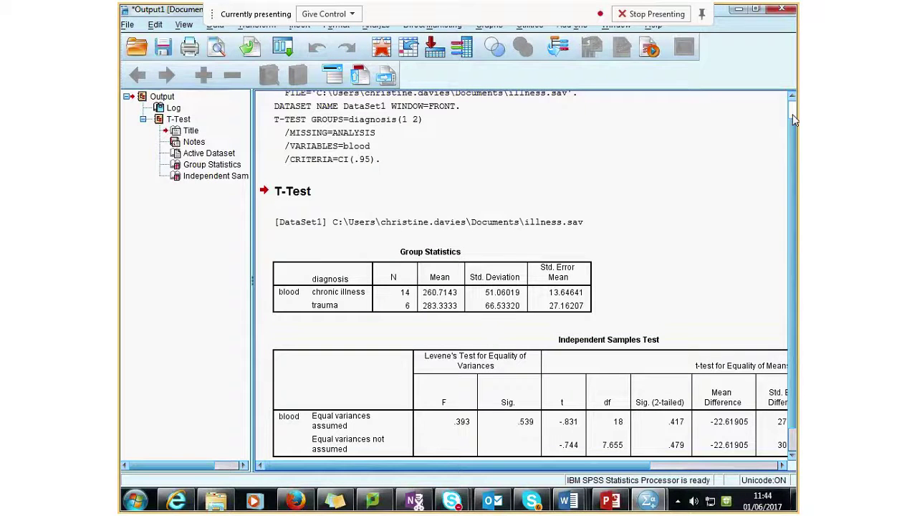
Examine the t test syntax and the Group Statistics table, comparing blood between the chronic illness and trauma groups
scroll(794, 122, "up", 1)
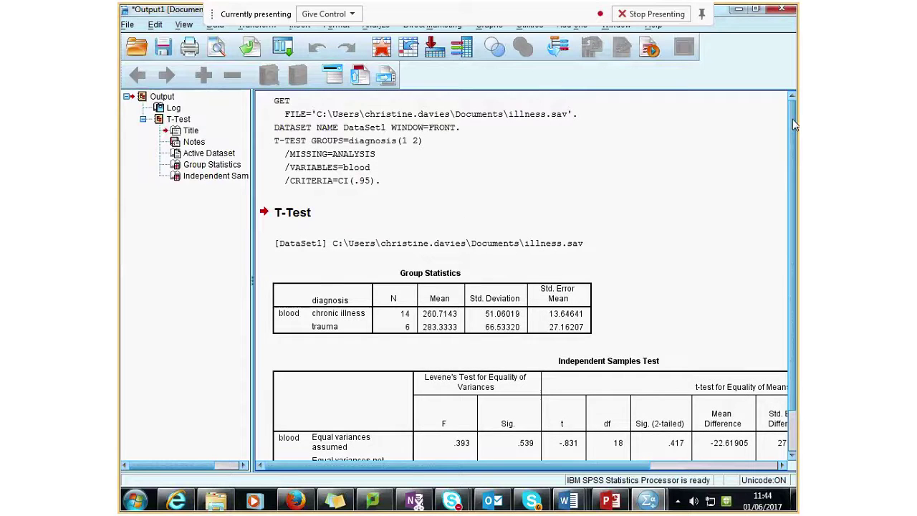
scroll(791, 152, "down", 2)
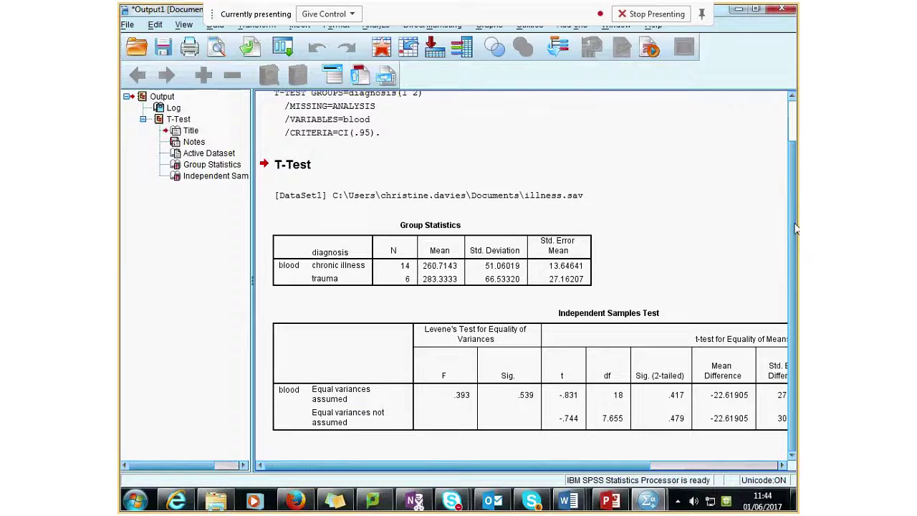
left_click(434, 274)
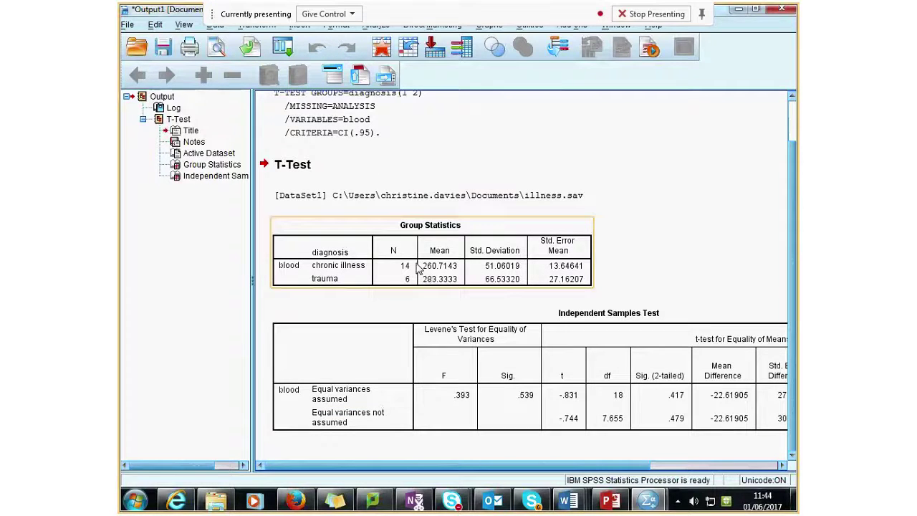
left_click(412, 300)
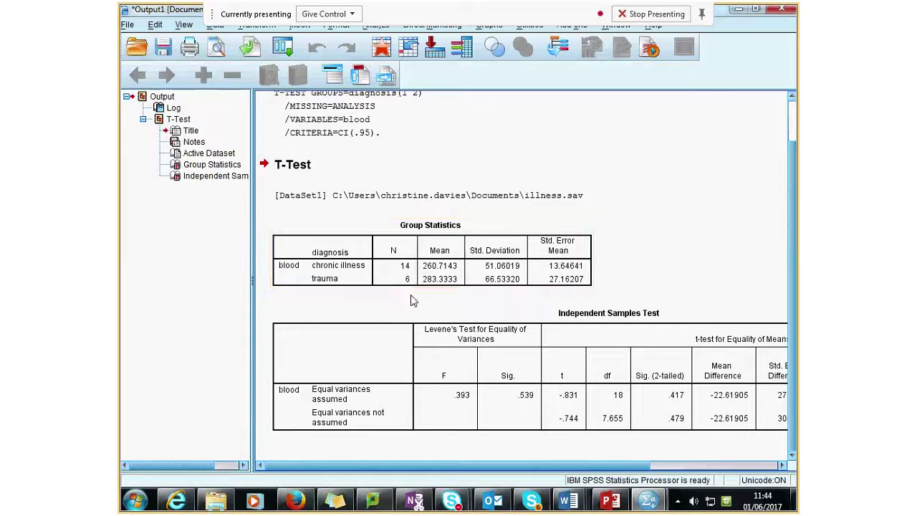
left_click(418, 267)
left_click(501, 310)
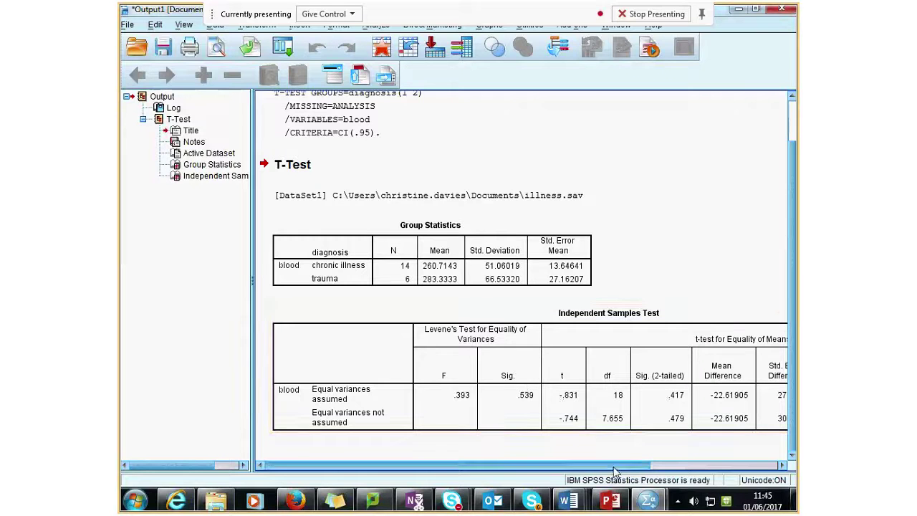
Examine the Independent Samples Test table across its full width, including Levene's test, the two-tailed significance and the confidence interval
left_click_drag(613, 465, 628, 467)
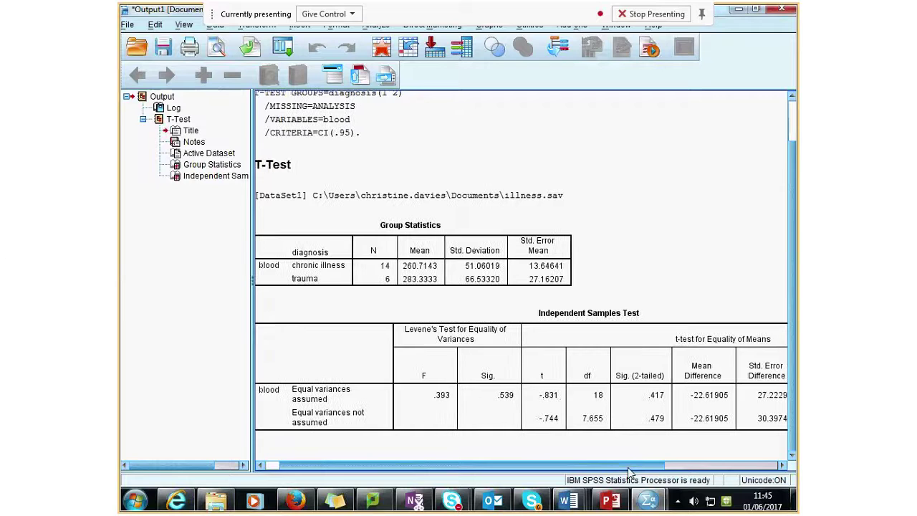
left_click_drag(628, 467, 680, 477)
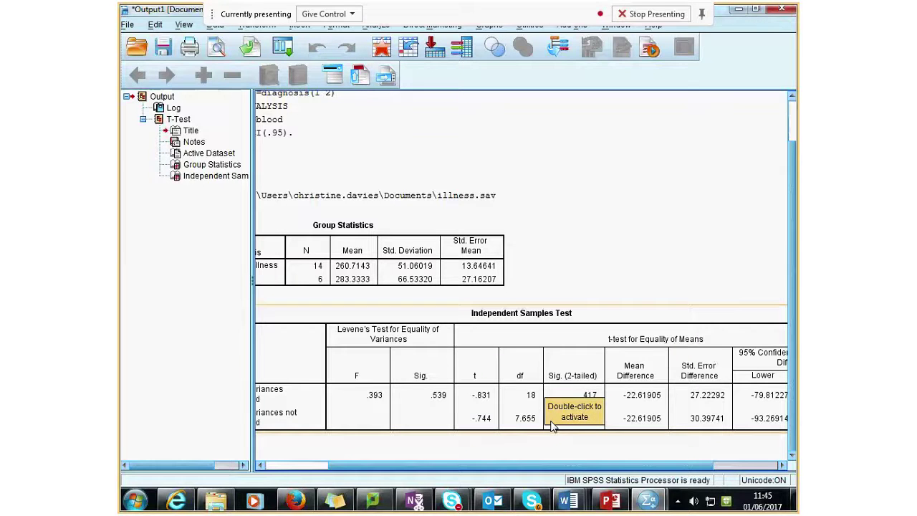
left_click_drag(573, 466, 644, 469)
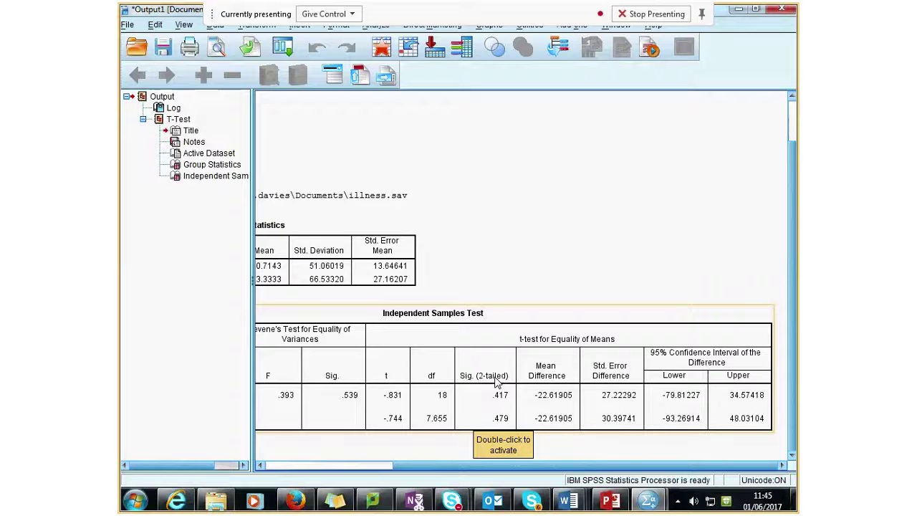
left_click_drag(533, 465, 366, 464)
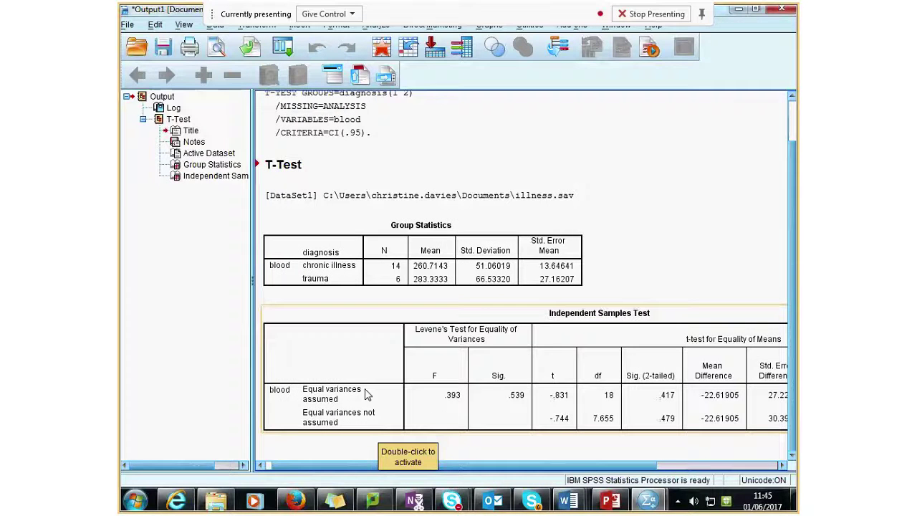
left_click(631, 463)
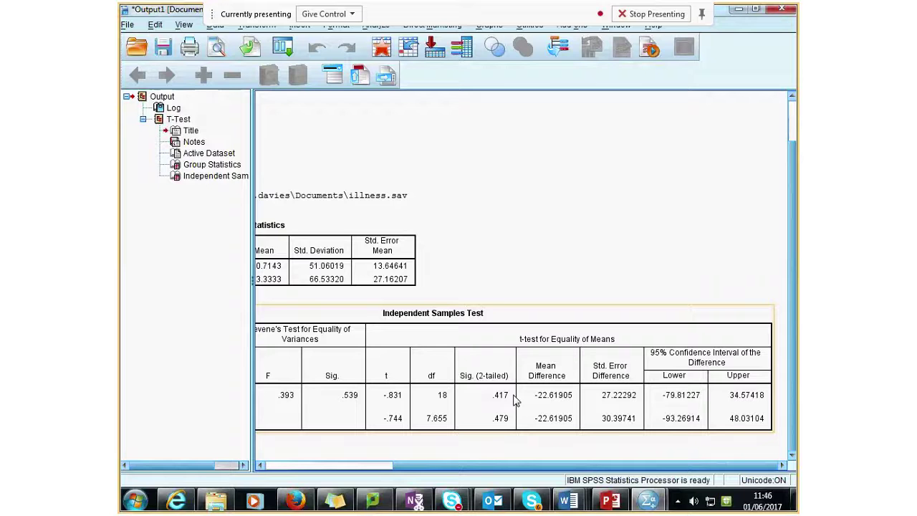
scroll(434, 454, "left", 5)
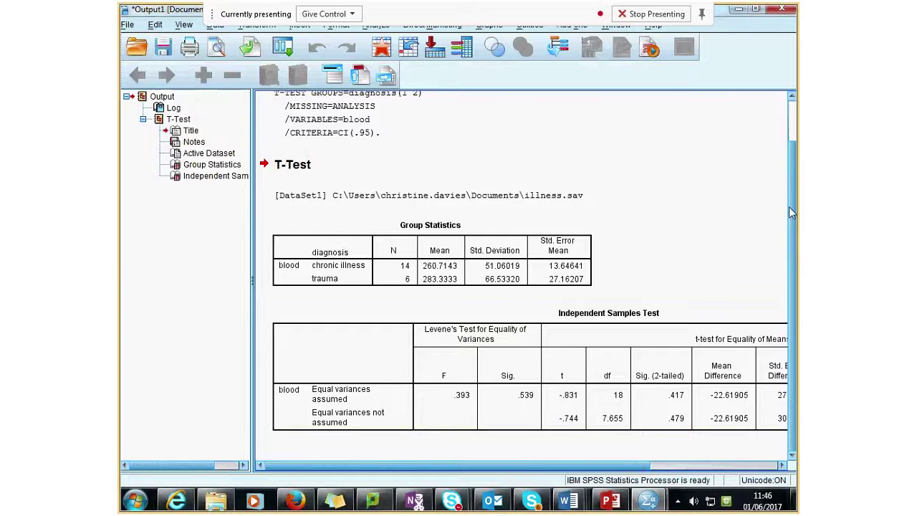
Close the t test output without saving it and return to the illness.sav data
scroll(788, 212, "up", 2)
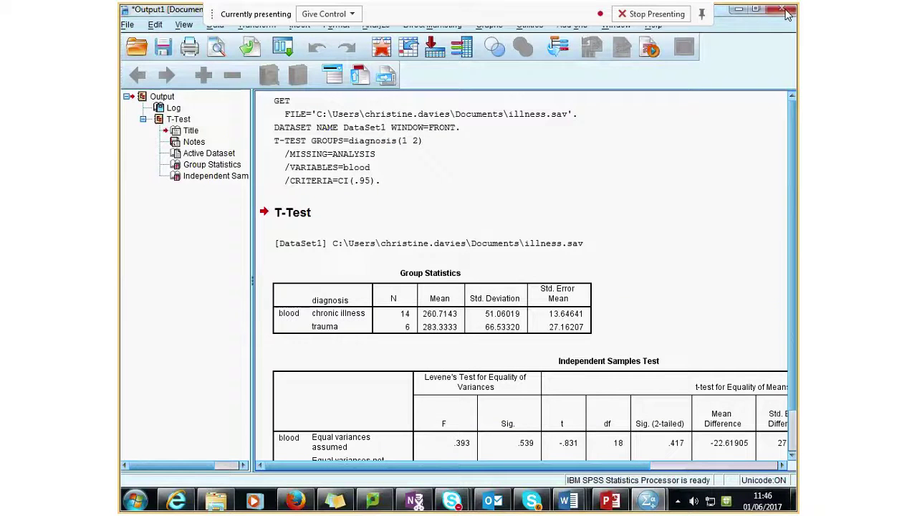
left_click(788, 13)
left_click(458, 270)
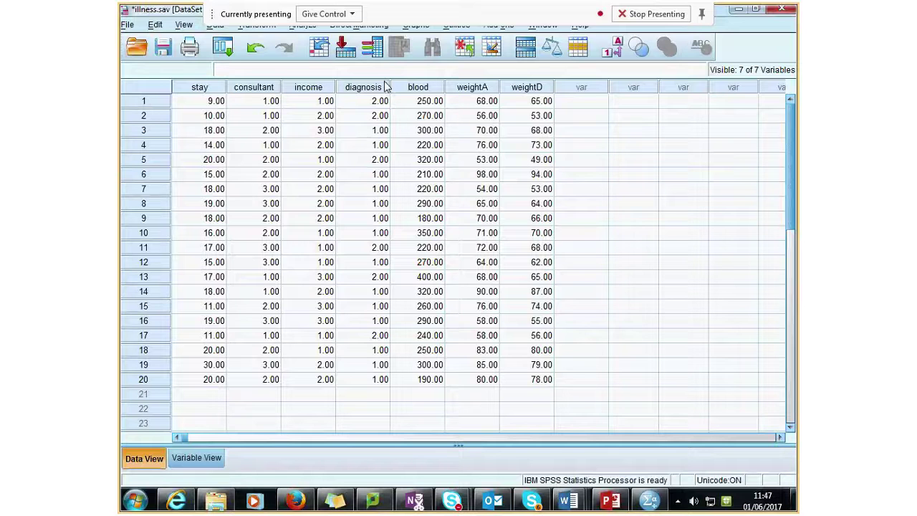
Run a Paired-Samples T Test with weightA as the first variable and weightD as the second variable of pair 1
left_click(303, 29)
mouse_move(313, 89)
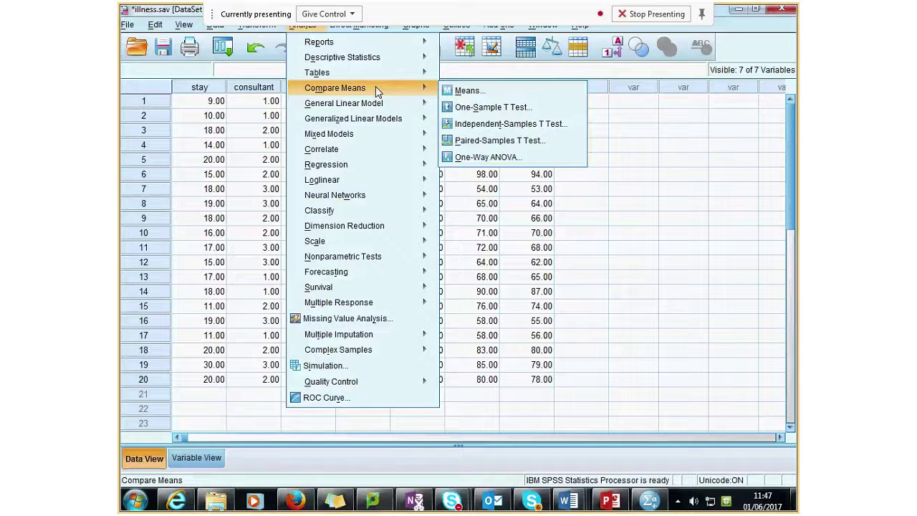
left_click(499, 140)
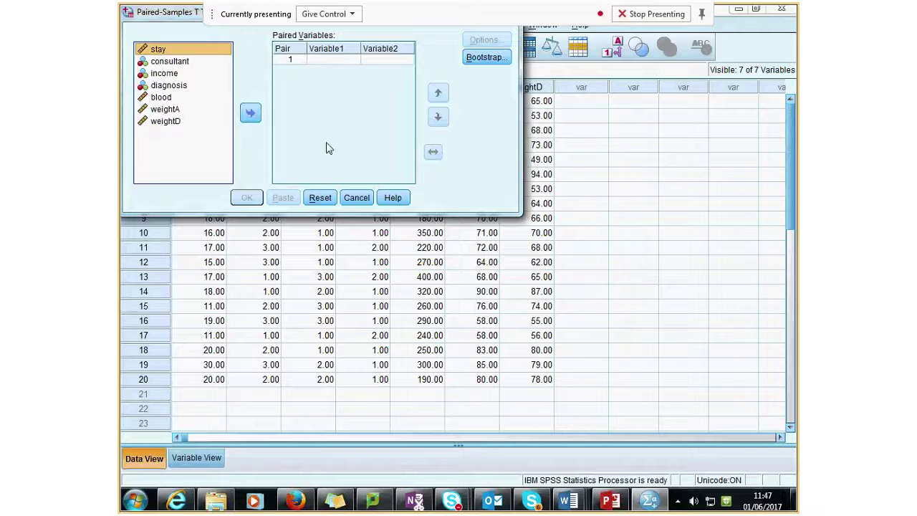
left_click(172, 109)
left_click(250, 114)
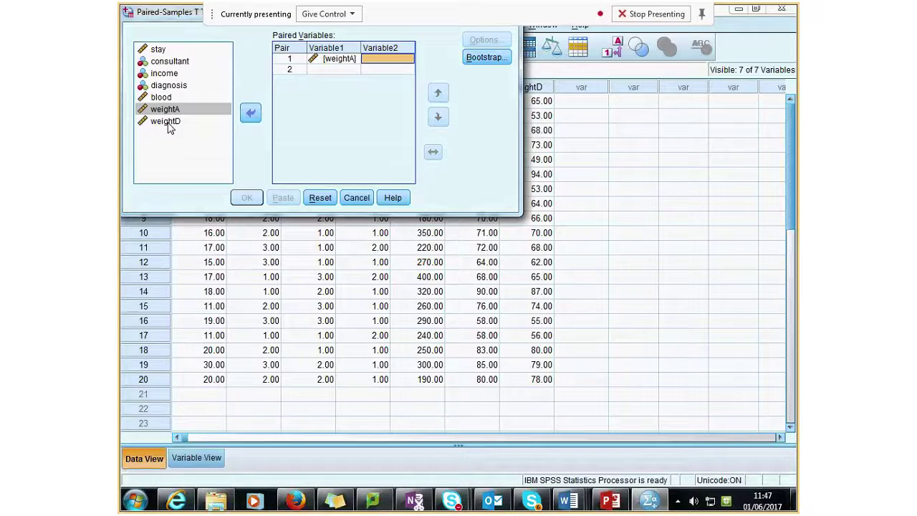
left_click(168, 123)
left_click(250, 113)
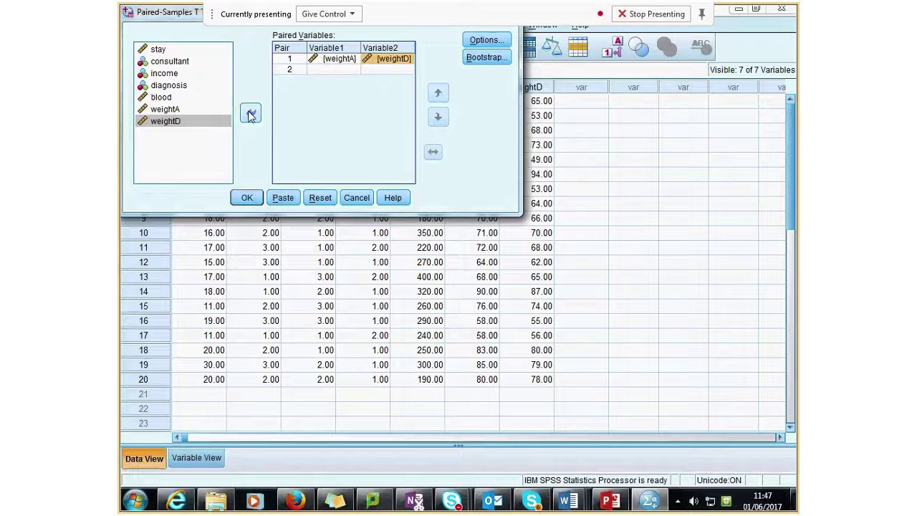
left_click(246, 201)
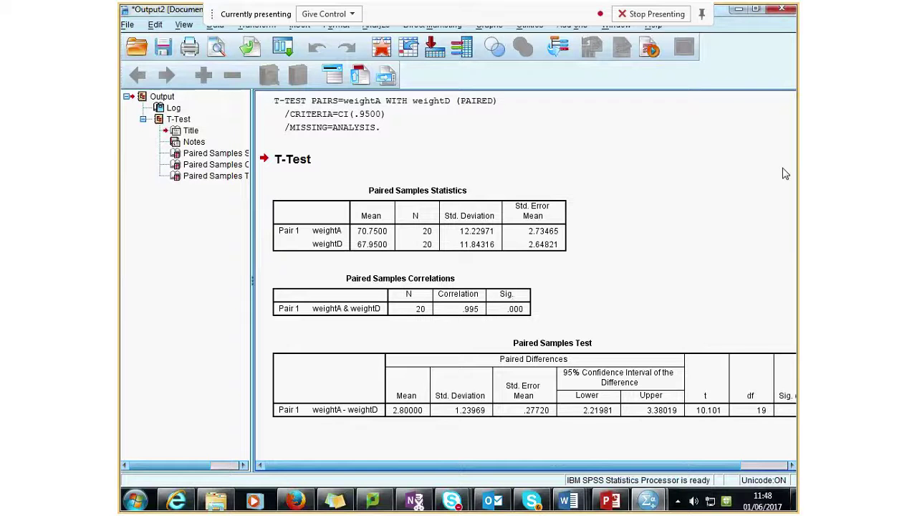
Examine the Paired Samples Statistics and the full width of the Paired Samples Test table, including the confidence interval and two-tailed significance
left_click(503, 234)
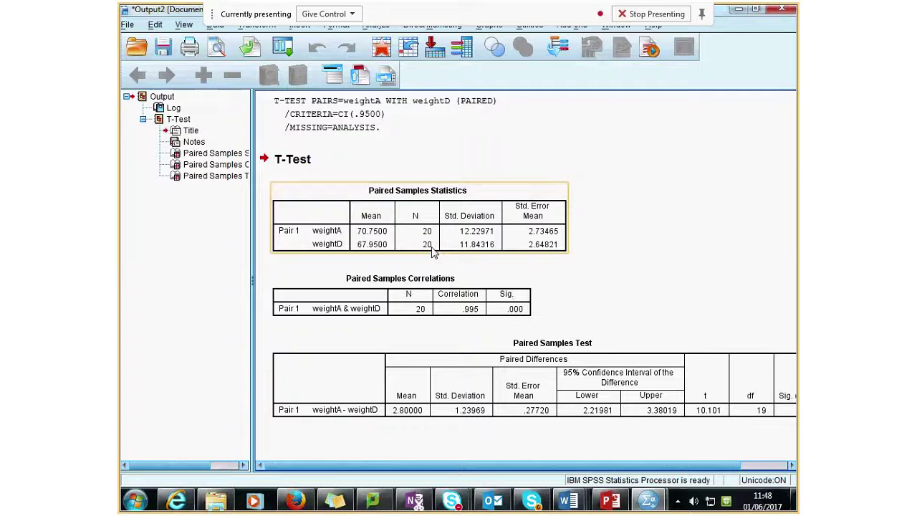
left_click(610, 249)
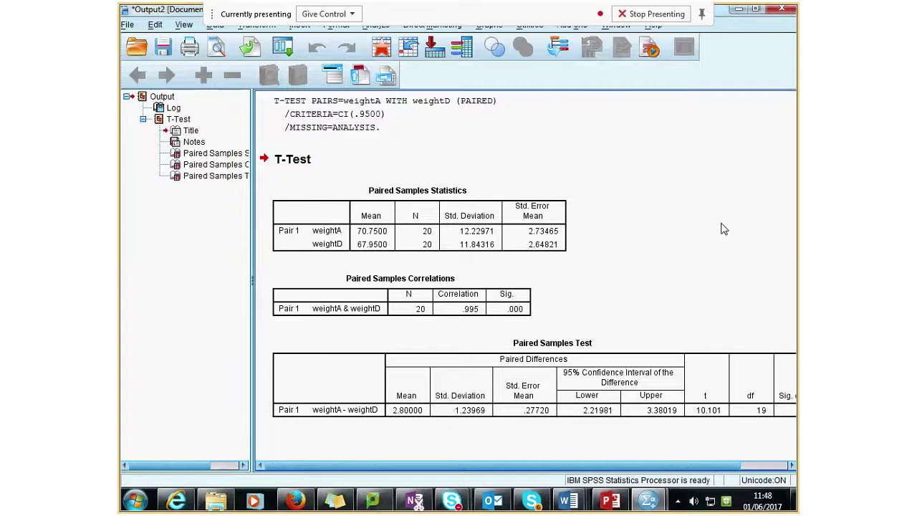
scroll(720, 227, "right", 2)
scroll(587, 457, "left", 2)
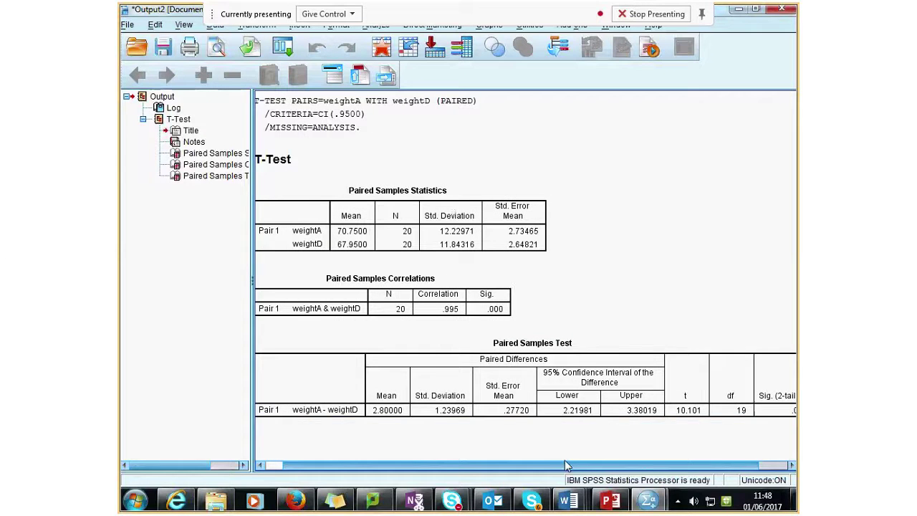
left_click(593, 347)
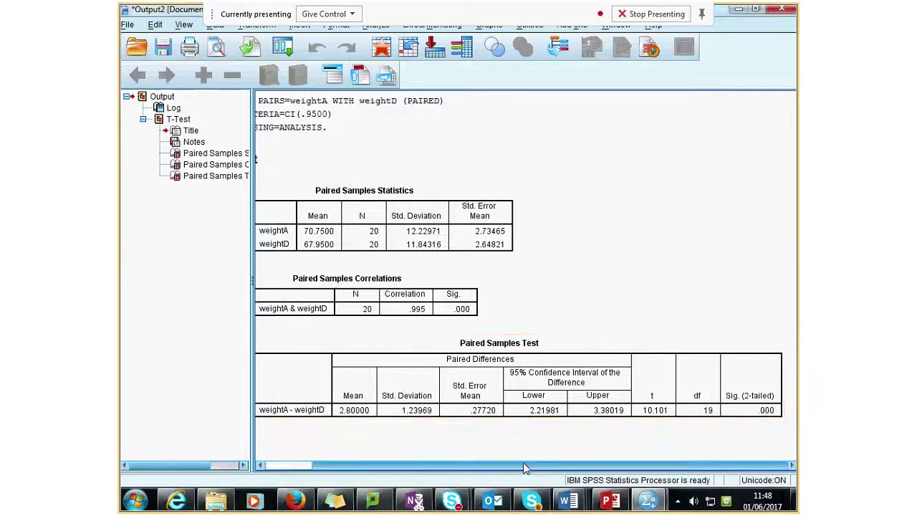
scroll(522, 462, "left", 2)
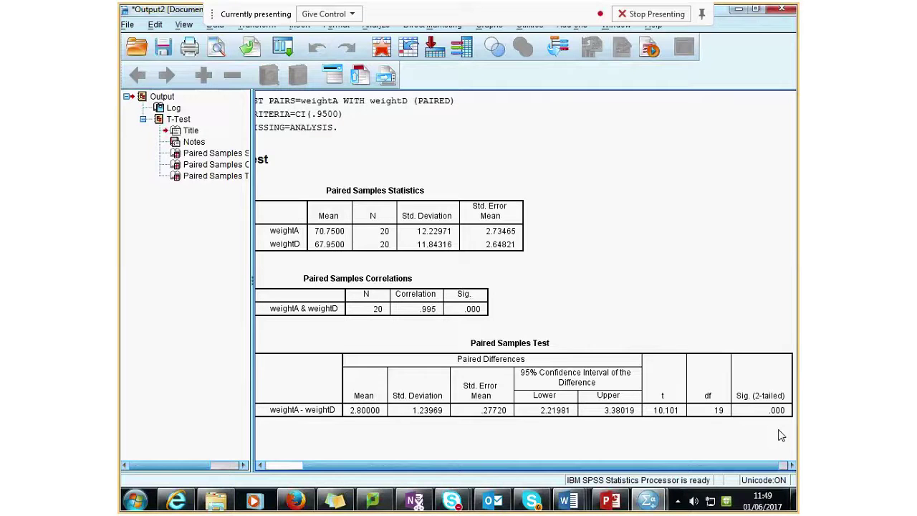
left_click(777, 414)
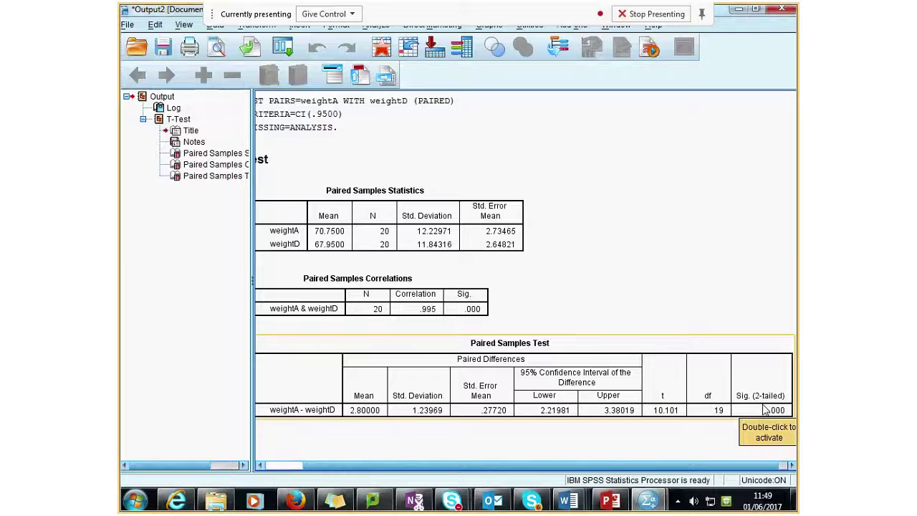
Close the paired t test output without saving its contents
left_click(790, 13)
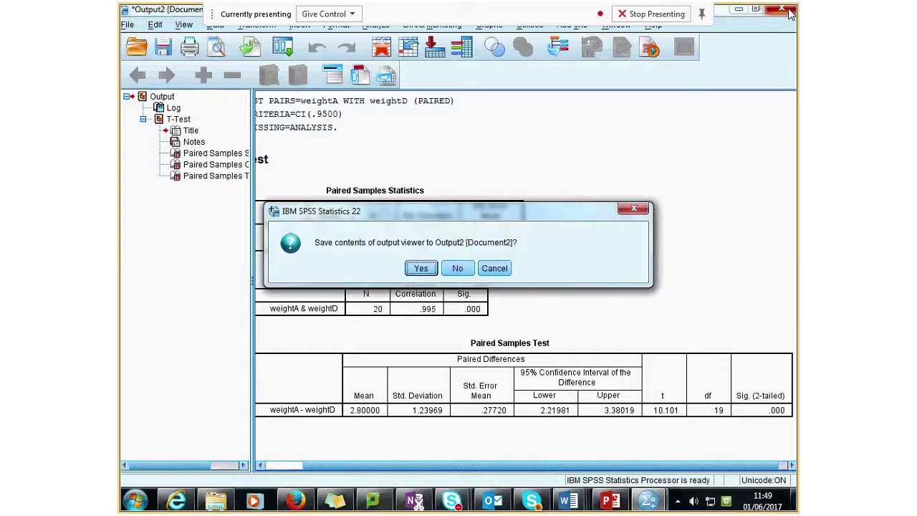
left_click(461, 269)
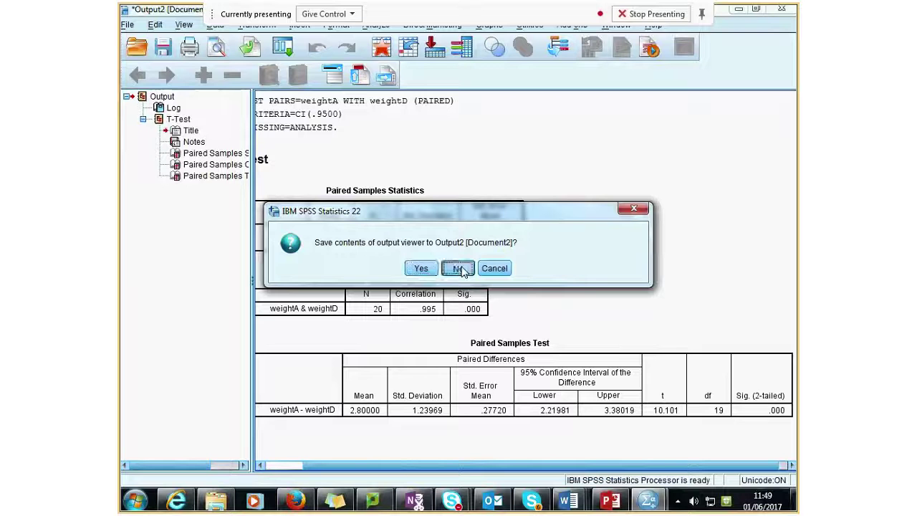